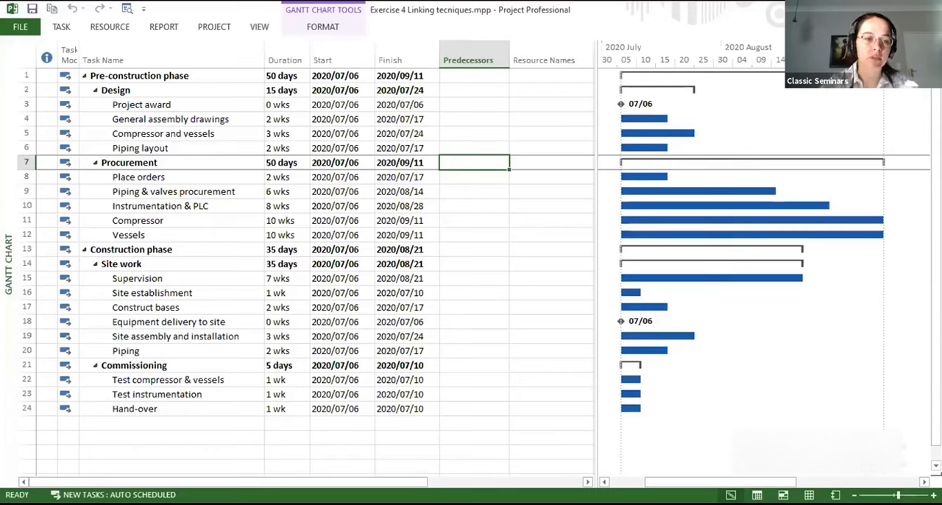
- Inspect the Resources, Predecessors and General details in the Supervision task's Task Information, closing it without changes
left_click(23, 293)
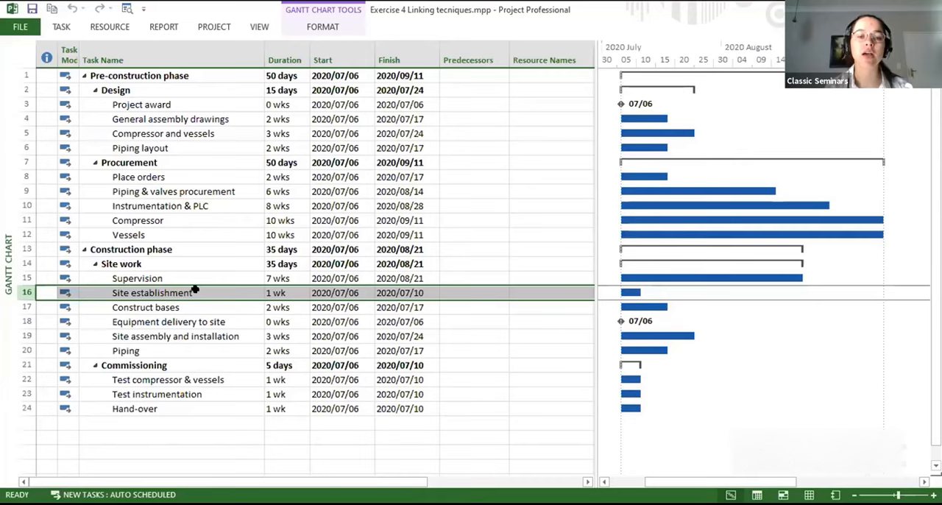
left_click(165, 278)
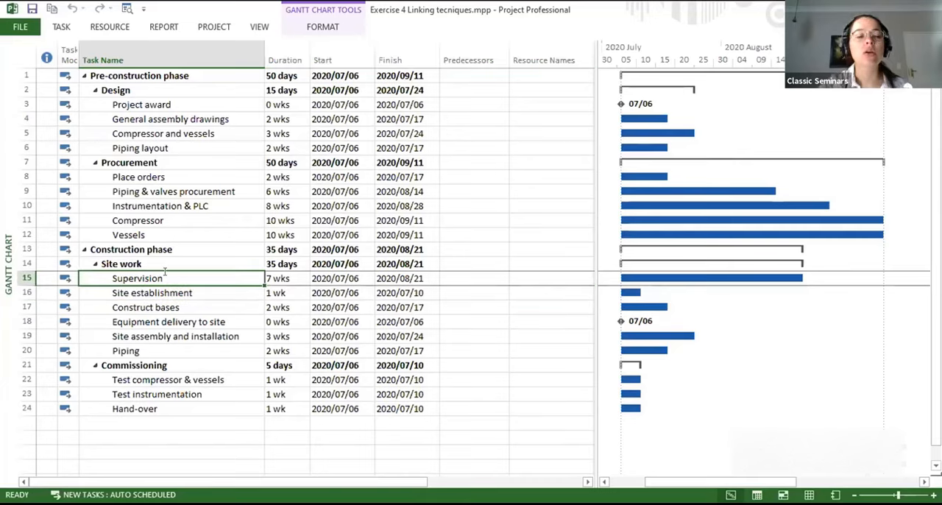
double_click(167, 275)
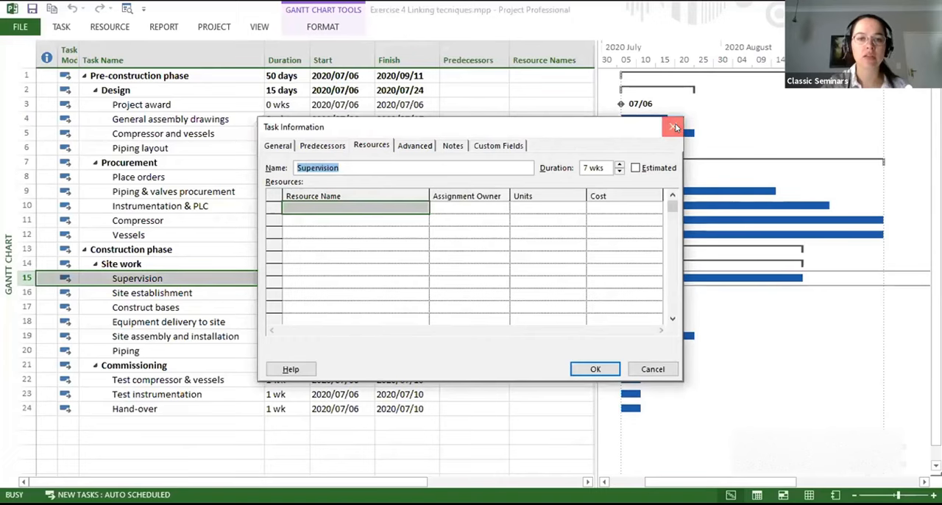
left_click(674, 127)
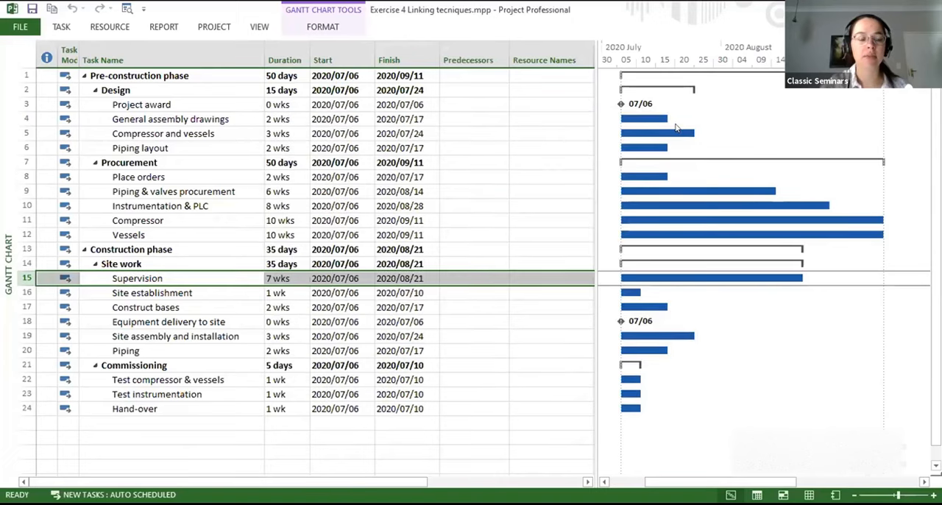
left_click(60, 27)
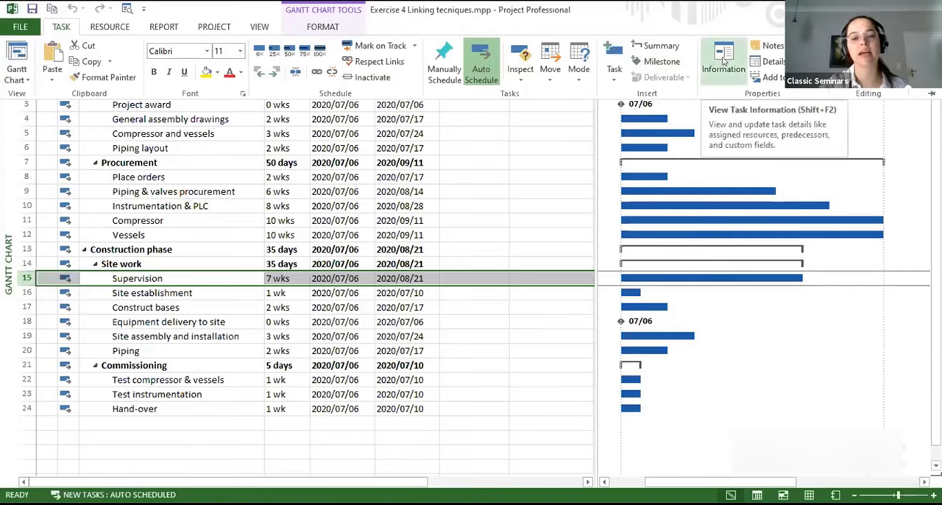
left_click(724, 63)
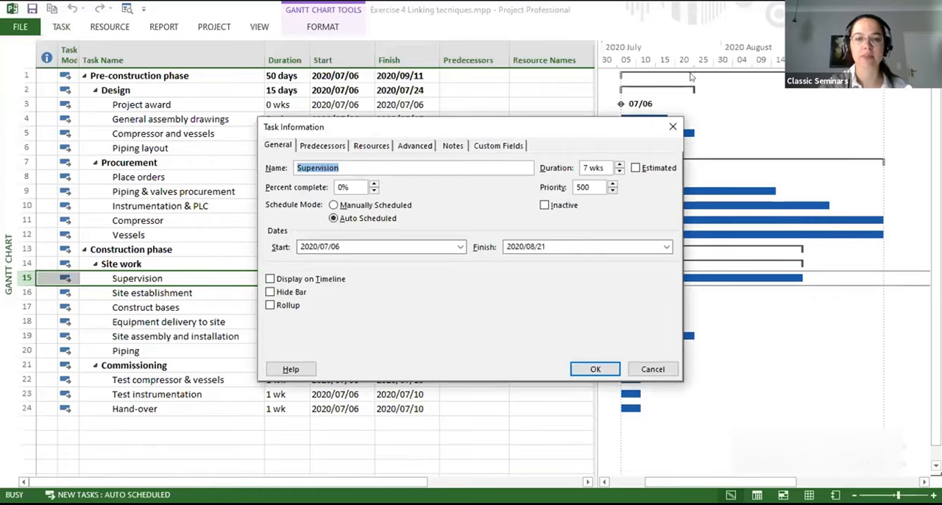
left_click(321, 145)
left_click(278, 145)
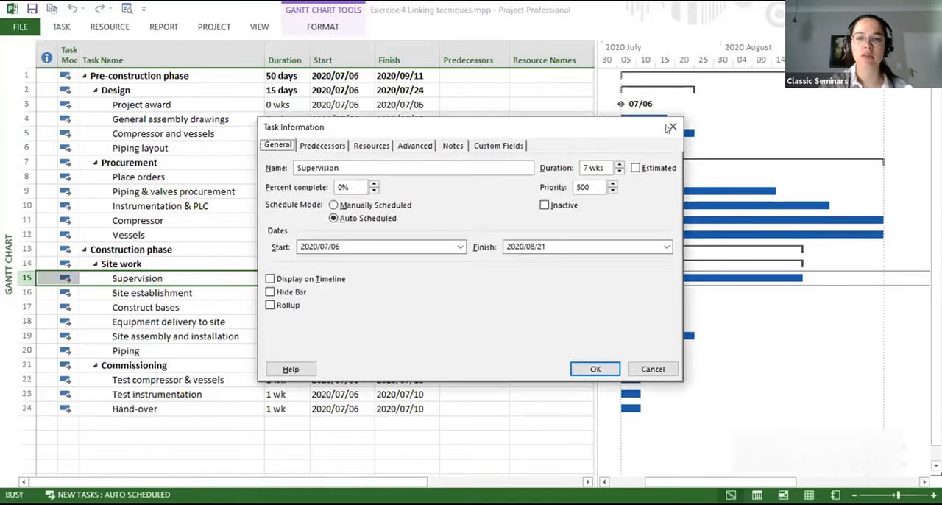
left_click(670, 128)
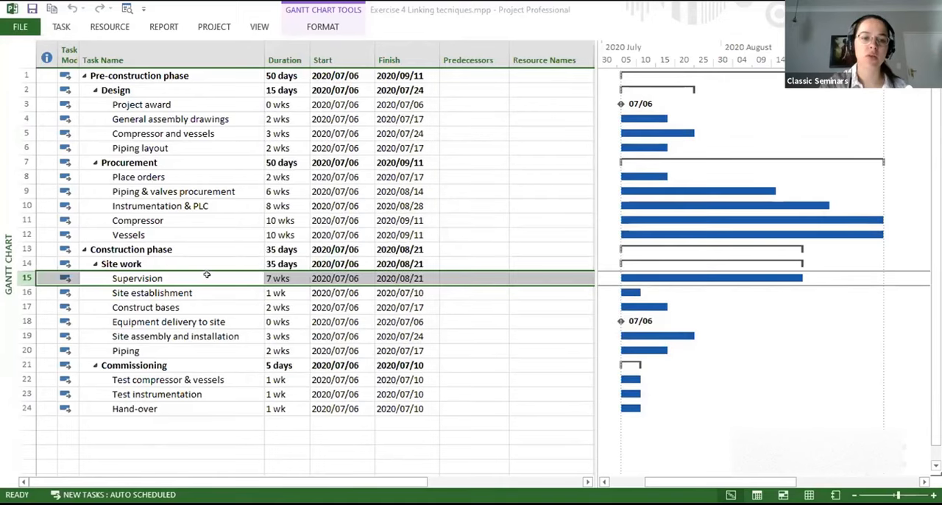
- In the Supervision task's information, set the constraint type to Start No Earlier Than
double_click(210, 280)
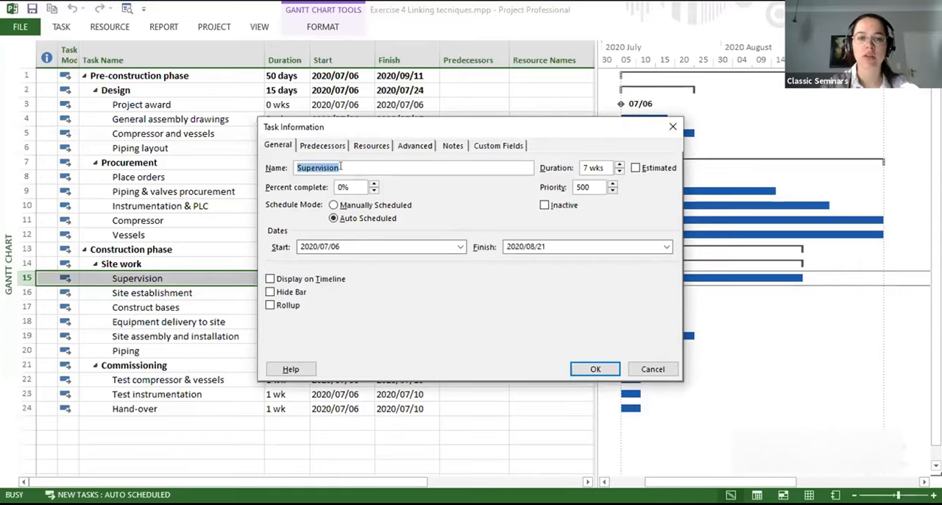
left_click(324, 146)
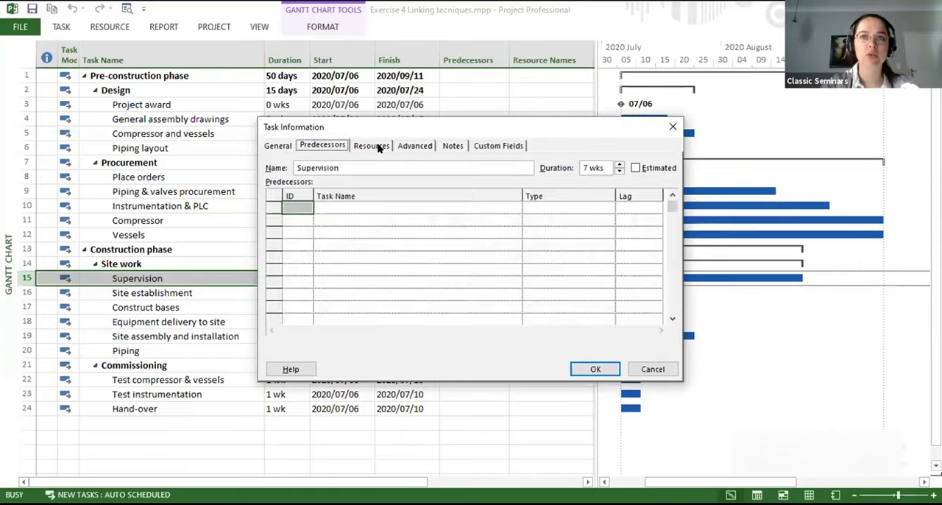
left_click(371, 146)
left_click(281, 145)
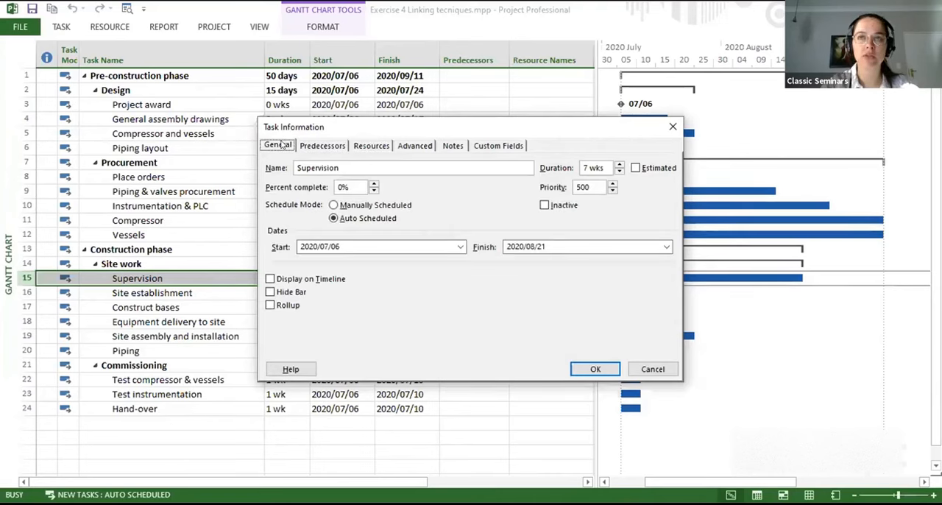
left_click(411, 144)
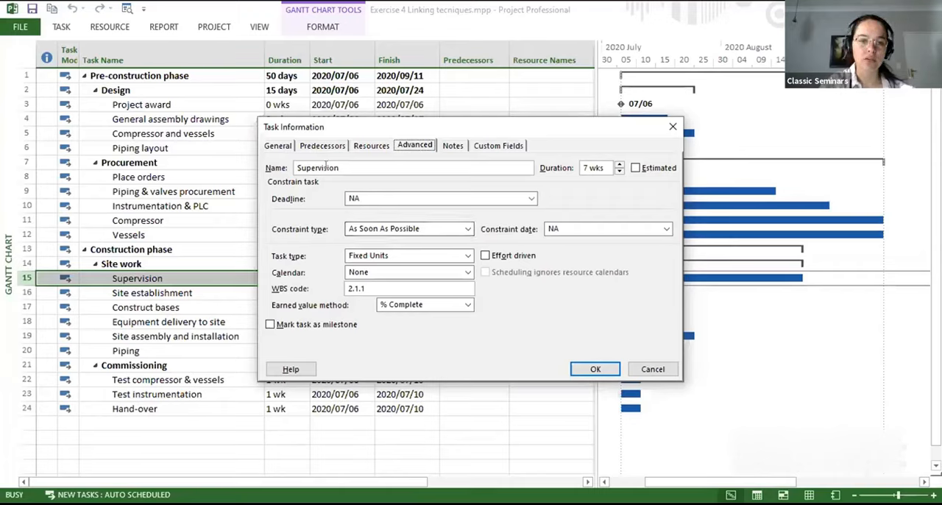
left_click(423, 229)
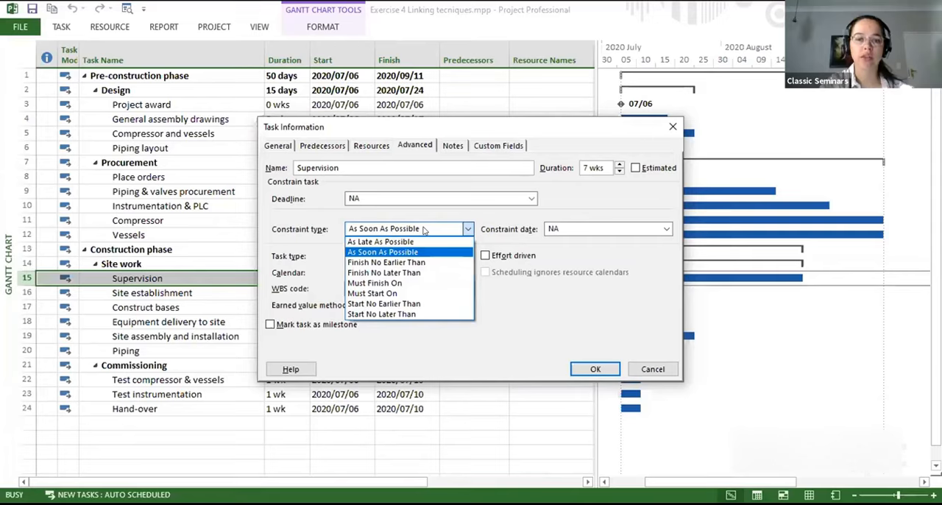
left_click(414, 303)
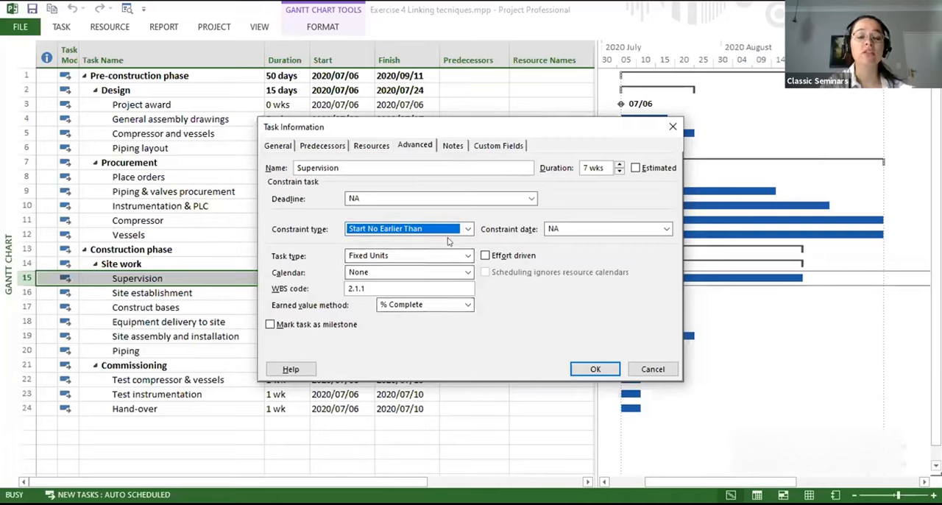
- Set the Supervision task's constraint date to 2020/10/05 and apply the task changes
left_click(555, 229)
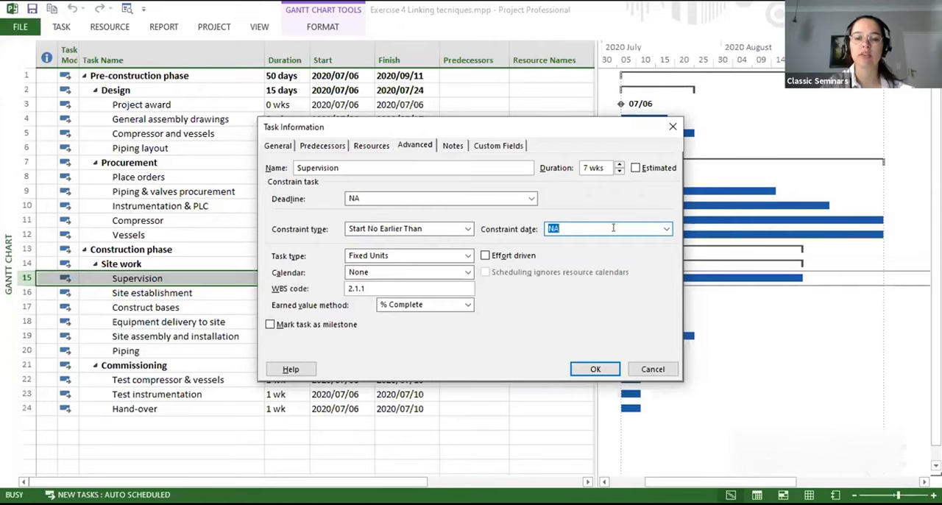
left_click(665, 230)
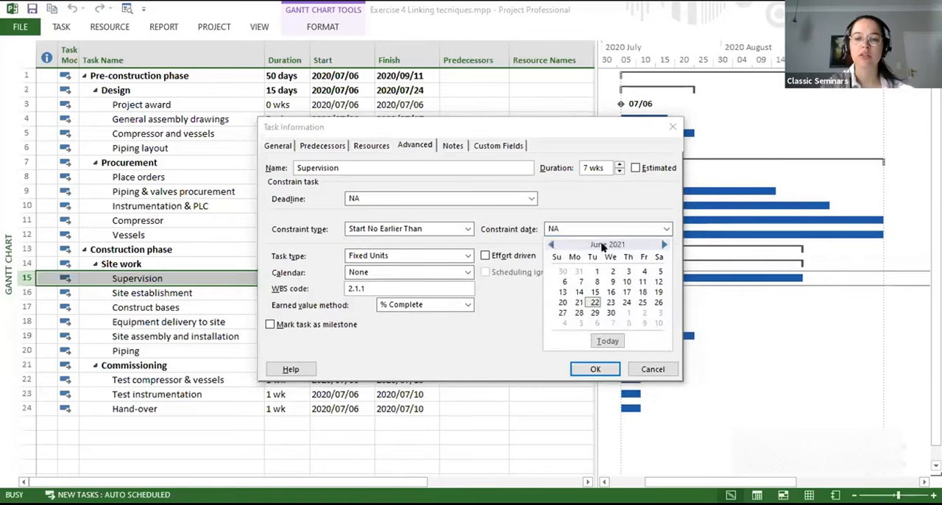
left_click(552, 245)
left_click(552, 246)
left_click(551, 246)
left_click(552, 246)
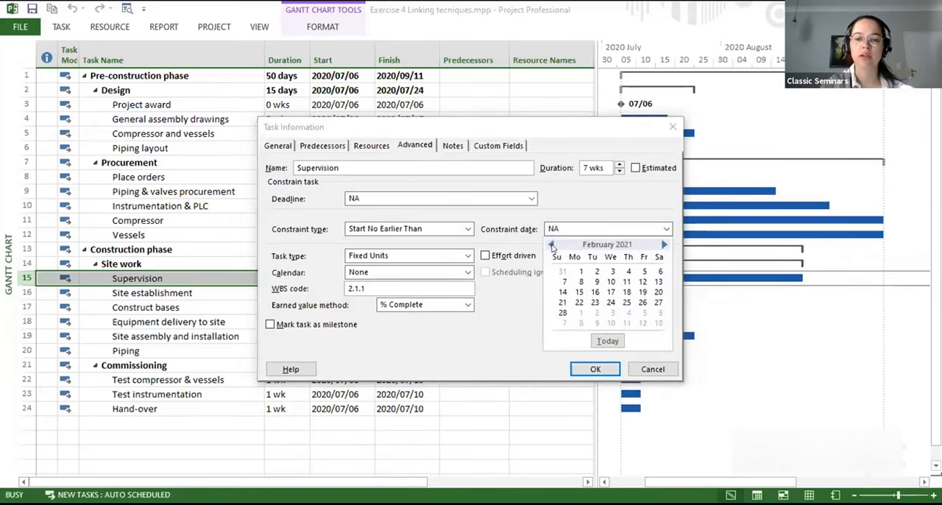
left_click(552, 245)
left_click(551, 246)
left_click(552, 246)
left_click(552, 246)
left_click(551, 246)
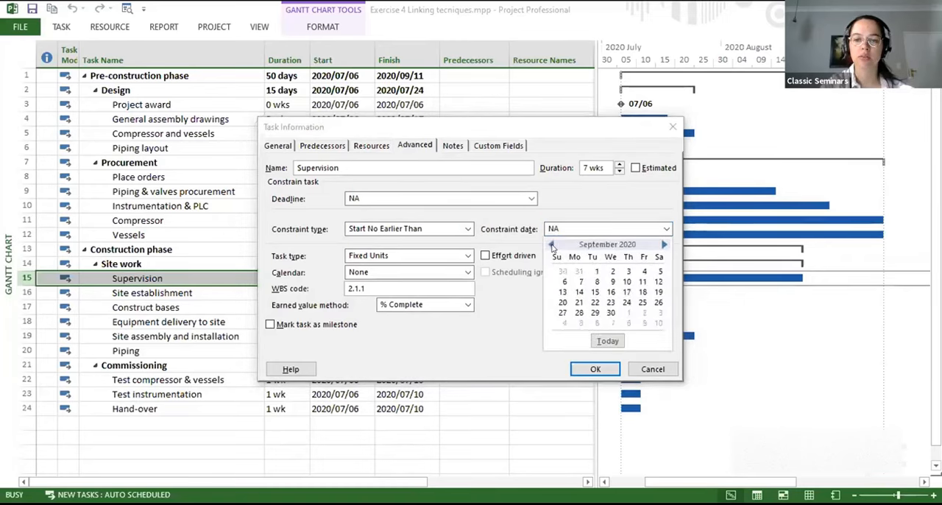
left_click(664, 246)
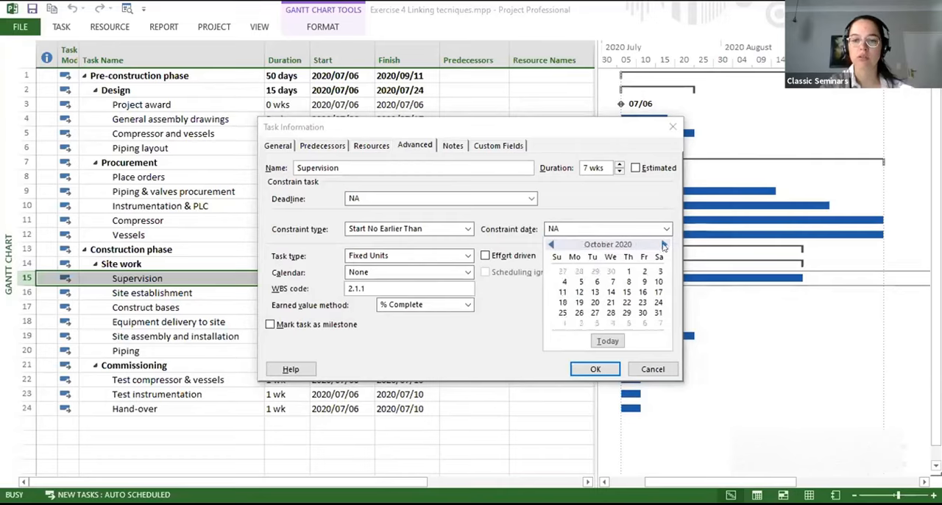
left_click(579, 283)
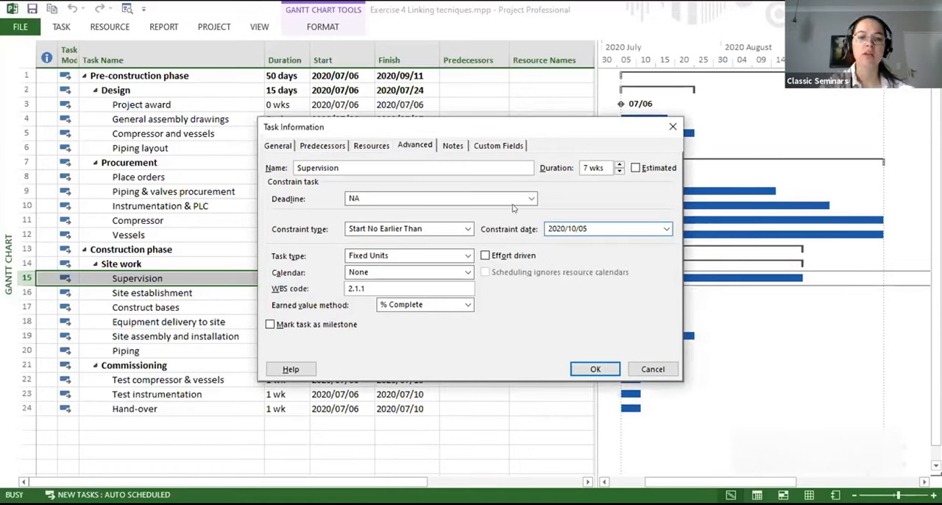
left_click(594, 368)
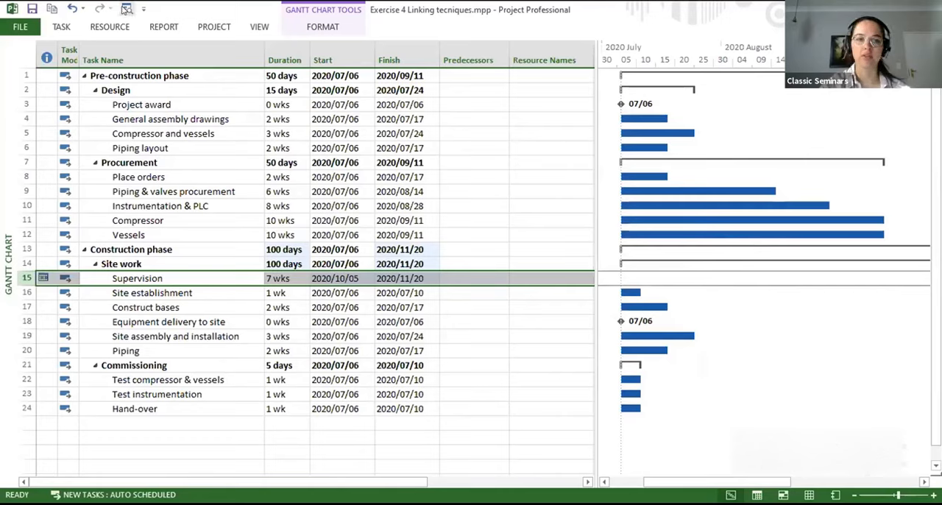
- Zoom the Gantt chart to fit the whole project and select the Site establishment task
left_click(126, 8)
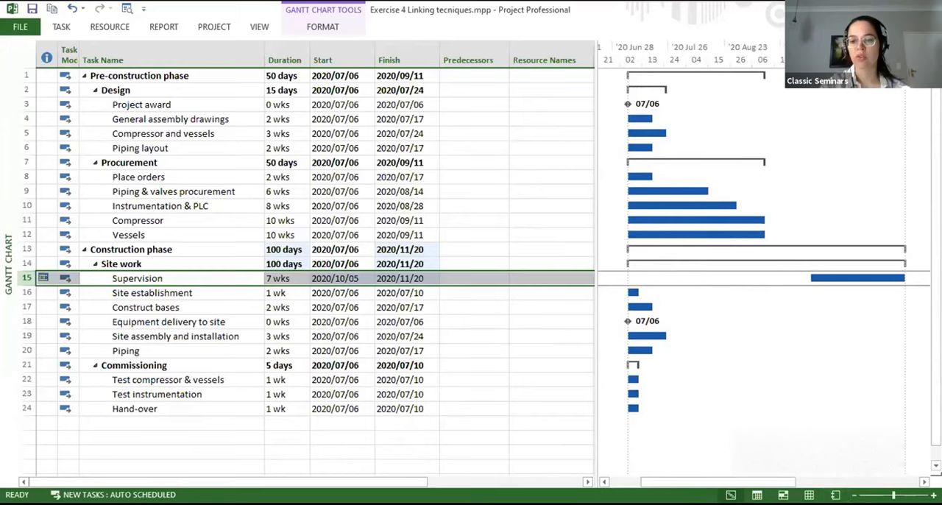
left_click(854, 495)
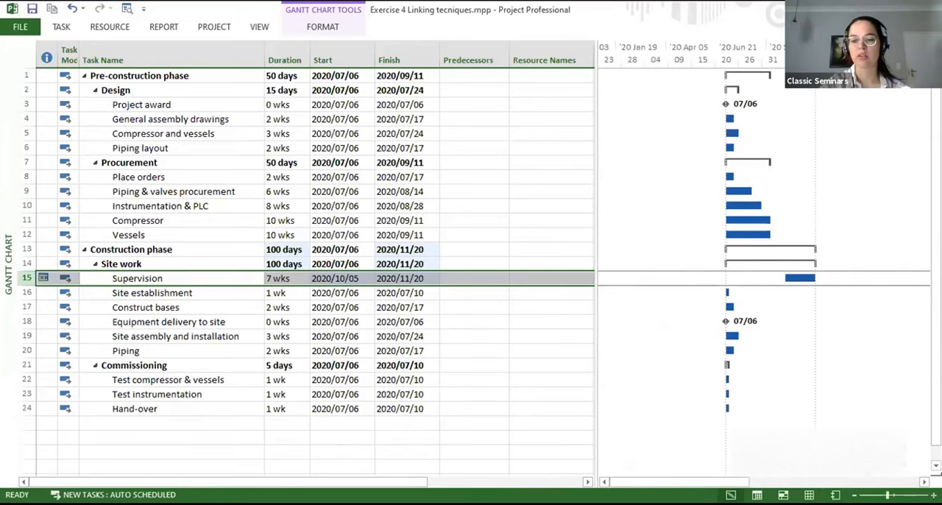
left_click(933, 496)
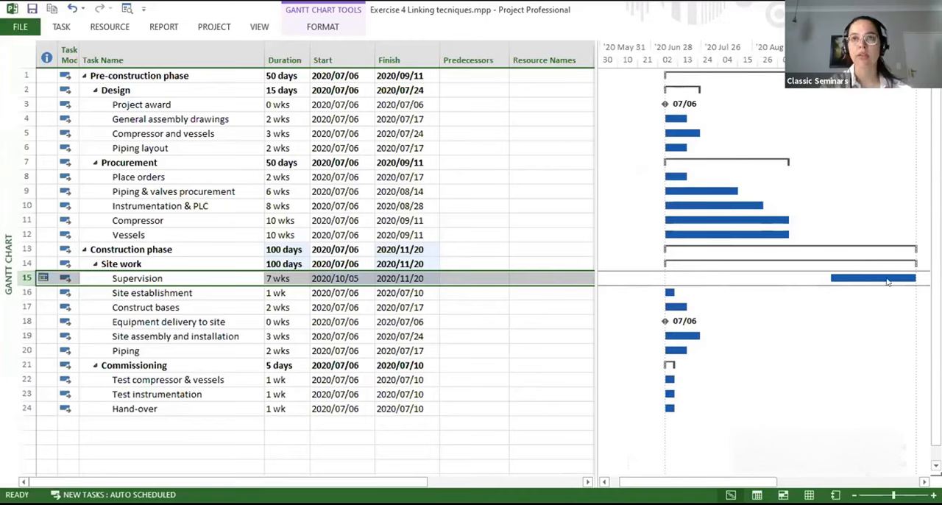
left_click(183, 287)
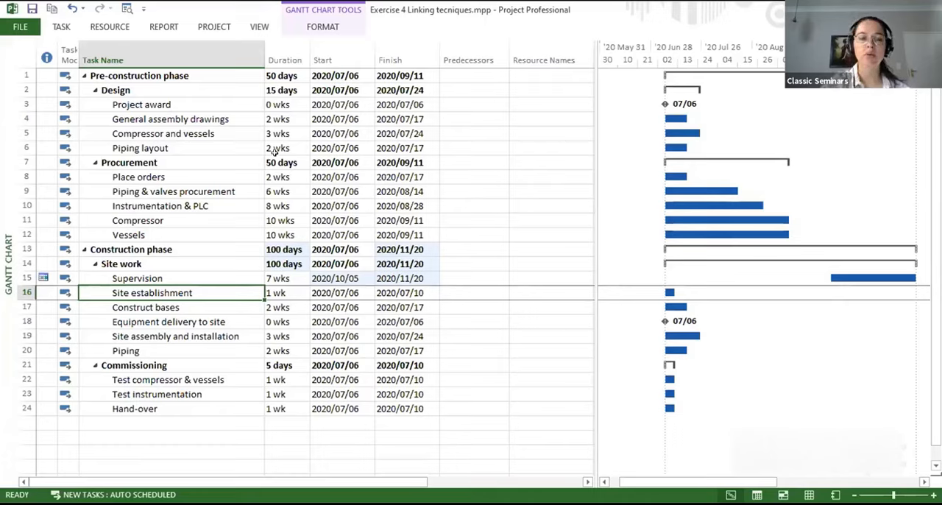
- Display the Task Details Form below the Gantt chart and close the split view again
left_click(62, 28)
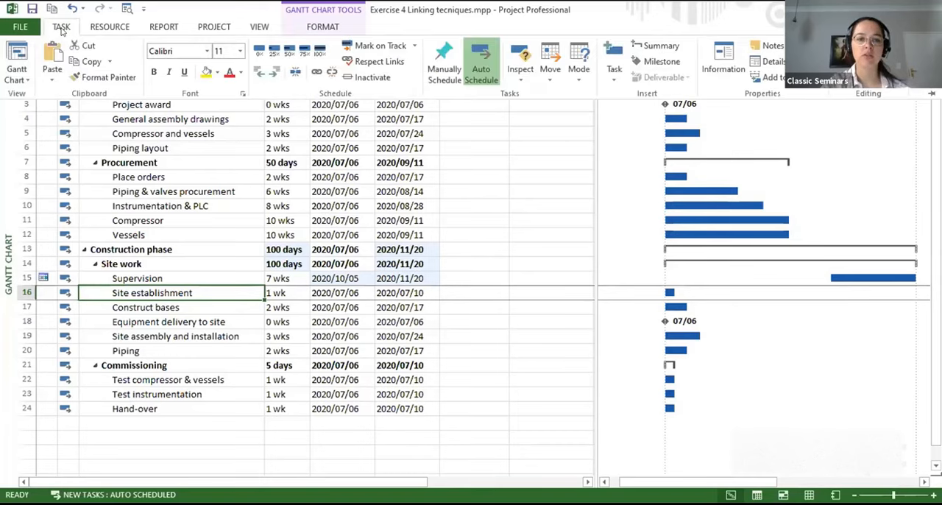
left_click(774, 65)
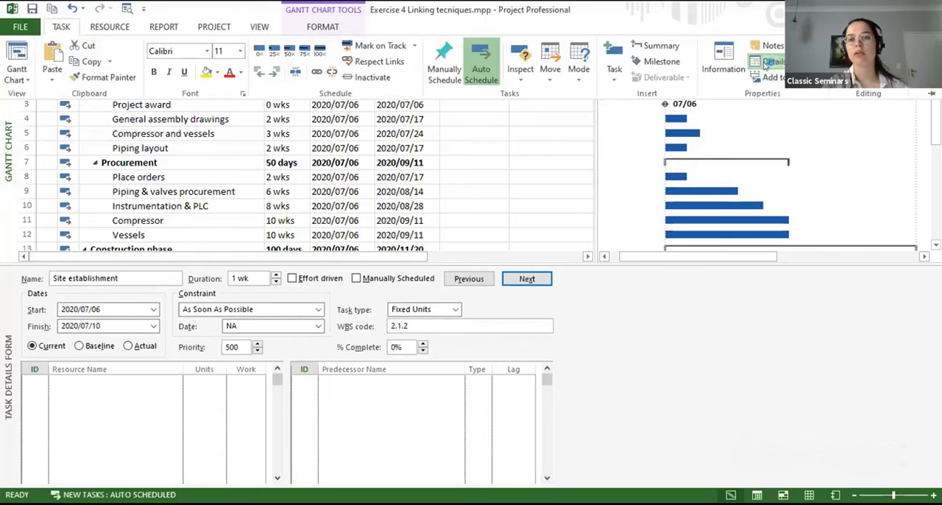
left_click(486, 262)
left_click_drag(486, 262, 414, 486)
- Split the view to show the details pane below the Gantt chart, using the Task Details Form
left_click(259, 27)
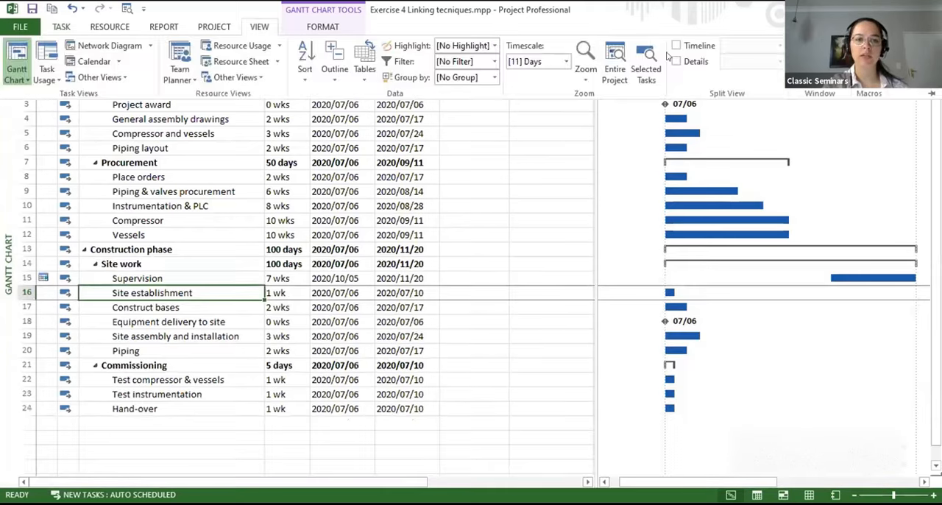
left_click(675, 62)
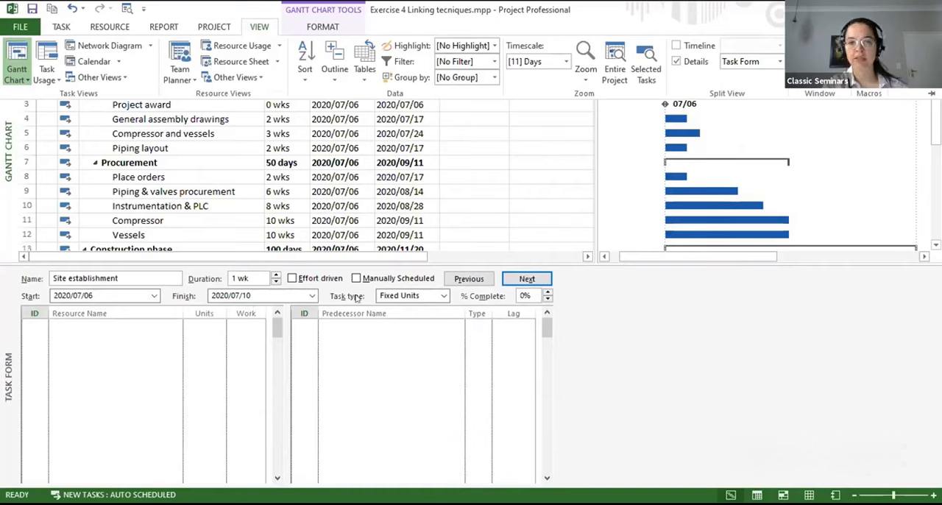
left_click(777, 62)
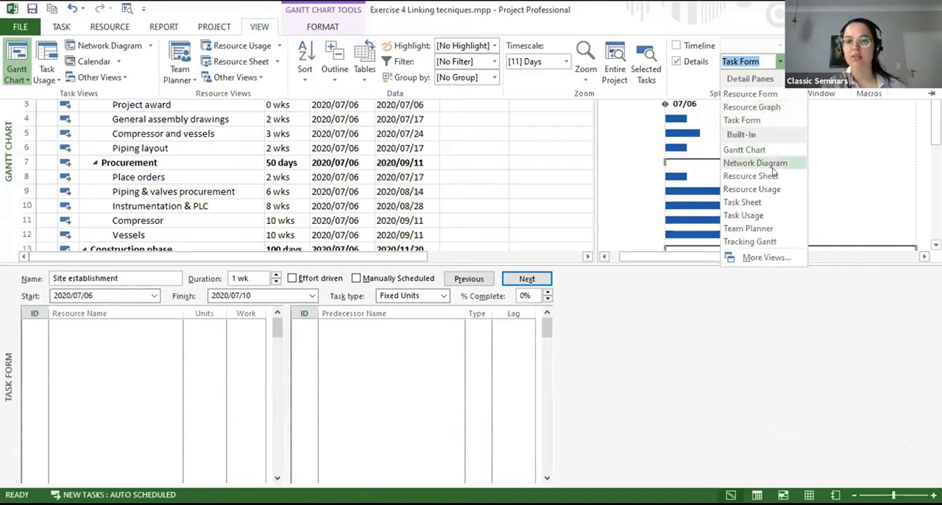
left_click(766, 258)
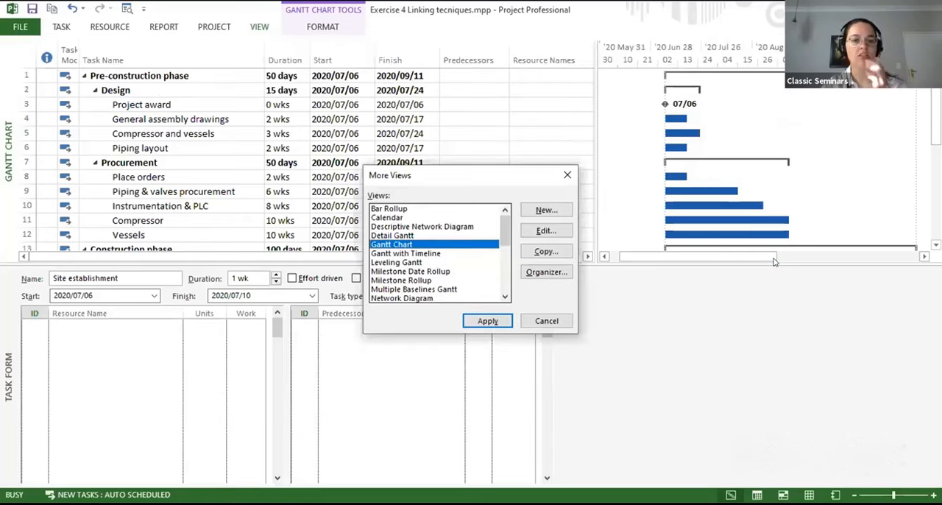
left_click_drag(505, 228, 506, 288)
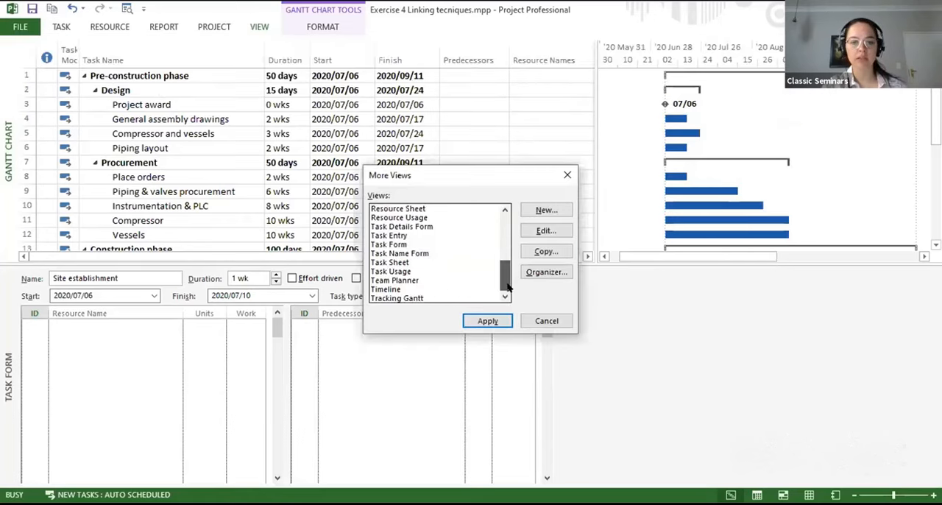
left_click(423, 228)
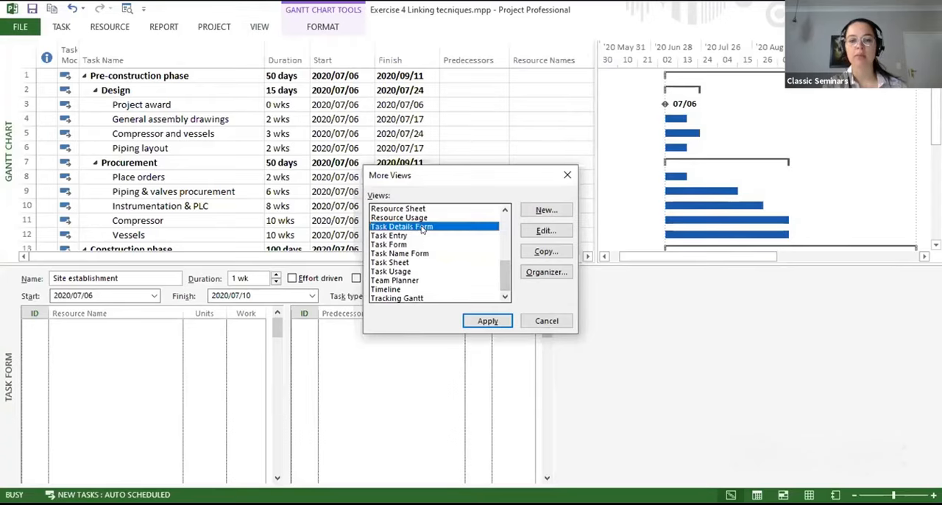
left_click(484, 321)
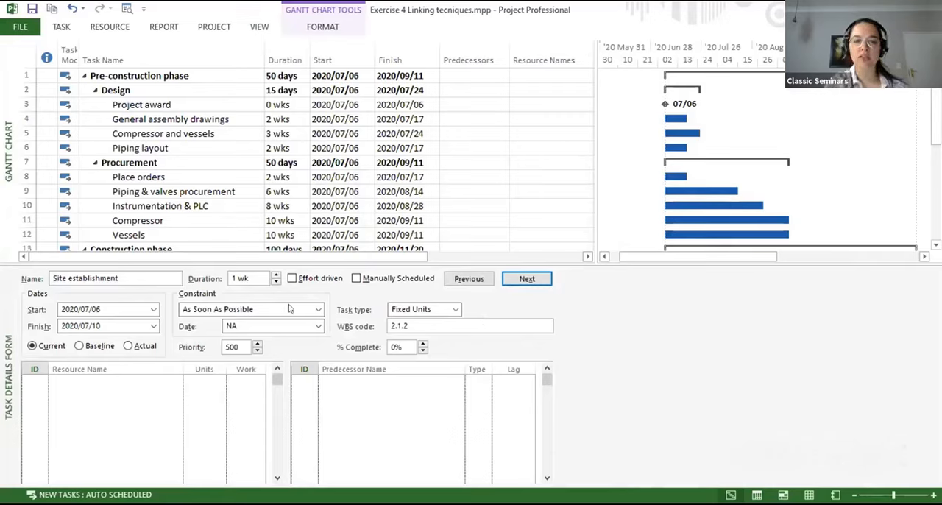
left_click(61, 28)
left_click(61, 28)
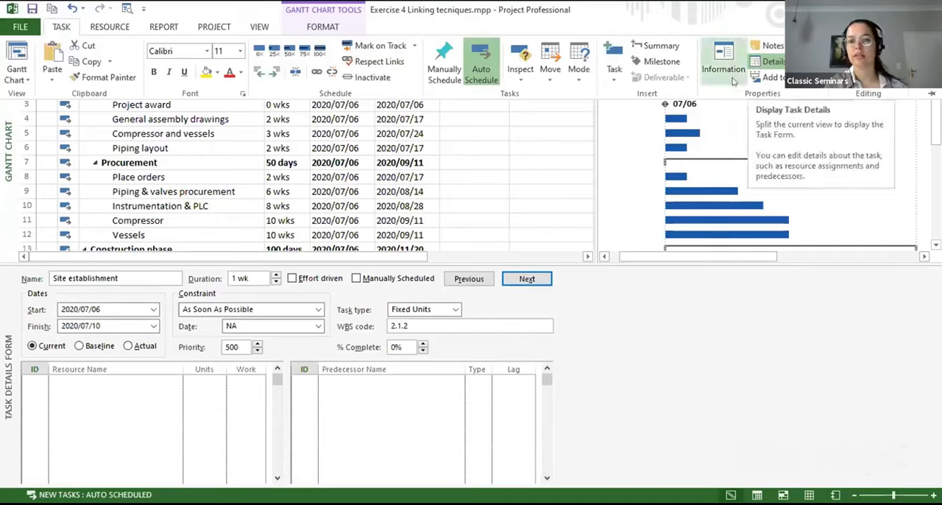
- Go through the tasks from Pre-construction phase to Hand-over, examining each task's constraint type and date in the Task Details Form
left_click(676, 298)
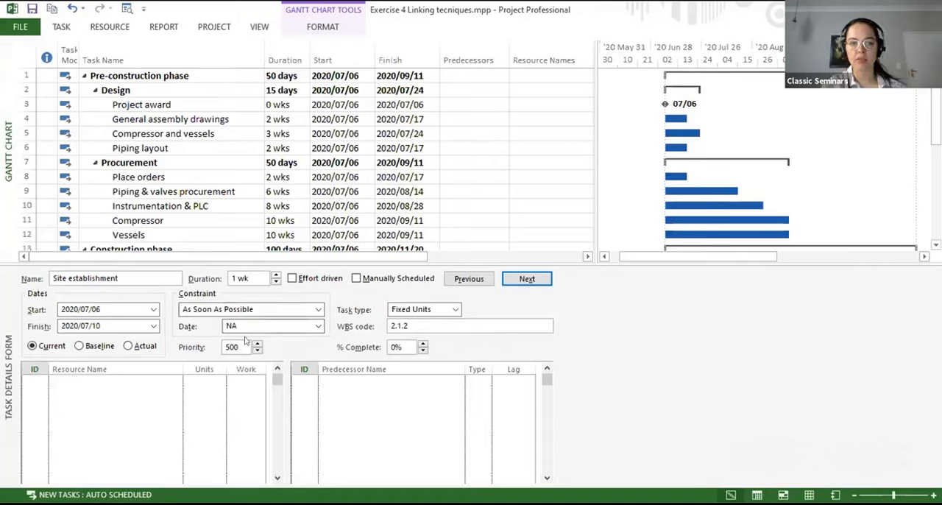
left_click(180, 75)
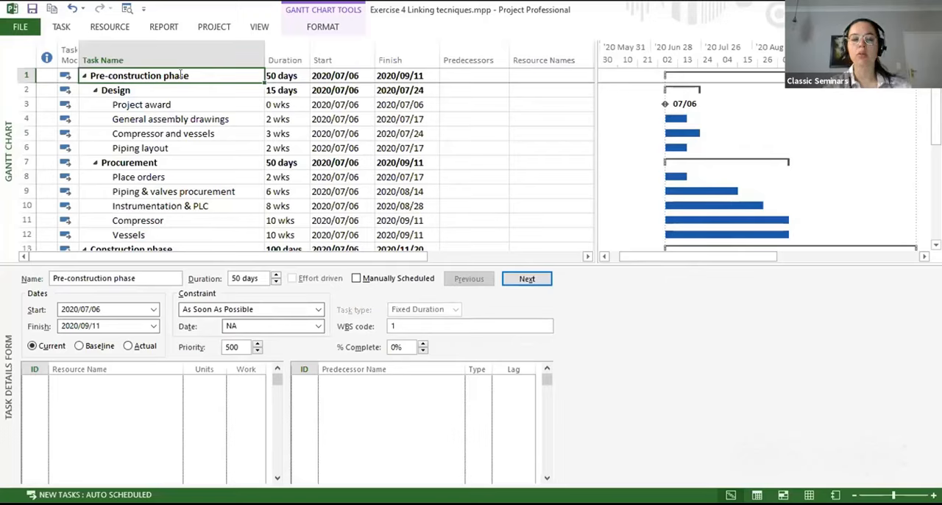
key("Down")
key("Down")
key("Down")
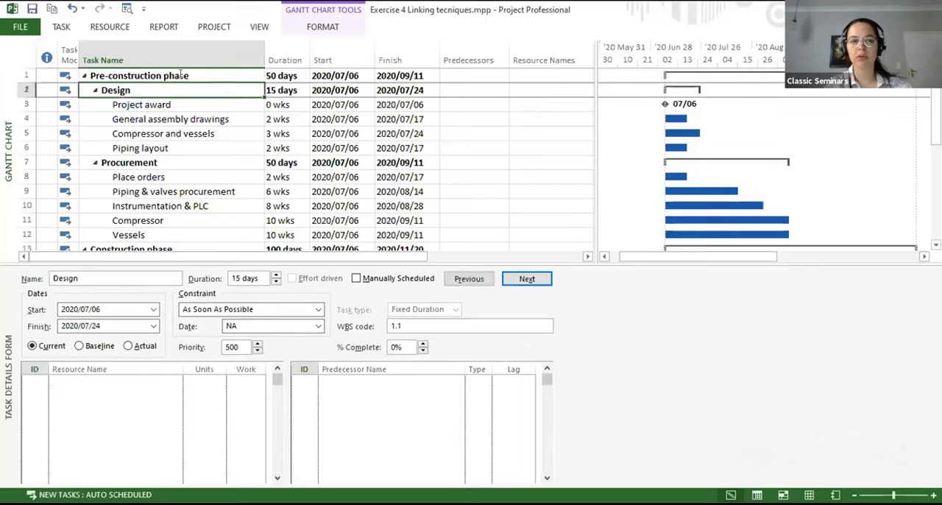
key("Up")
key("Up")
key("Up")
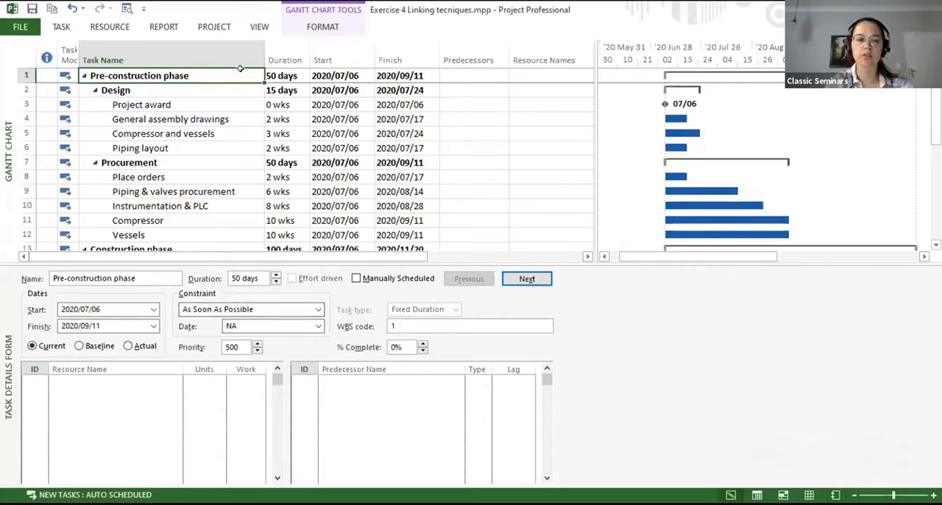
key("Down")
key("Down")
key("Down")
key("Down")
key("Down")
key("Down")
key("Down")
key("Down")
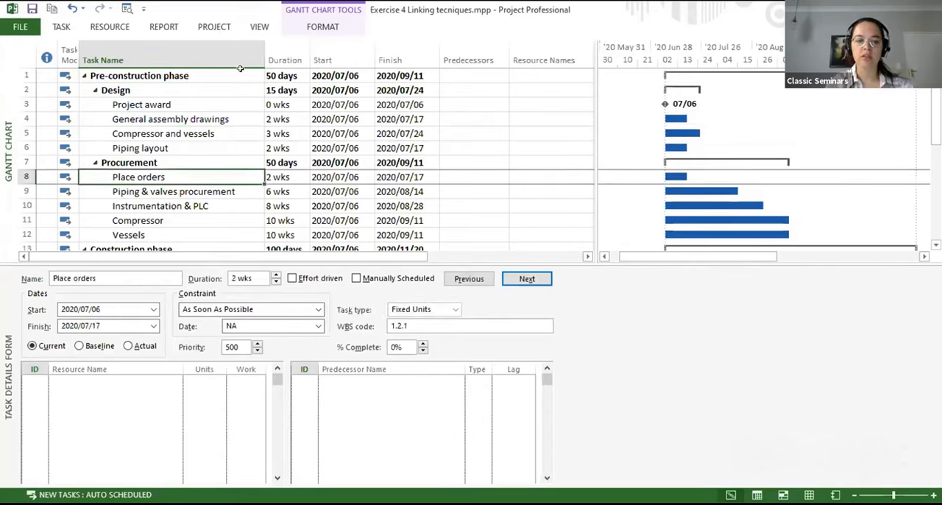
key("Down")
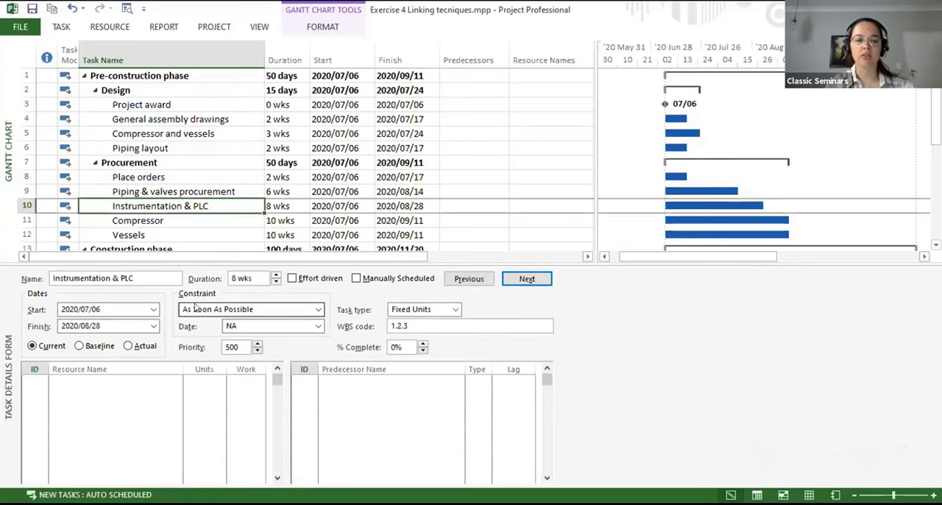
key("Down")
key("Down")
key("Down")
key("Down")
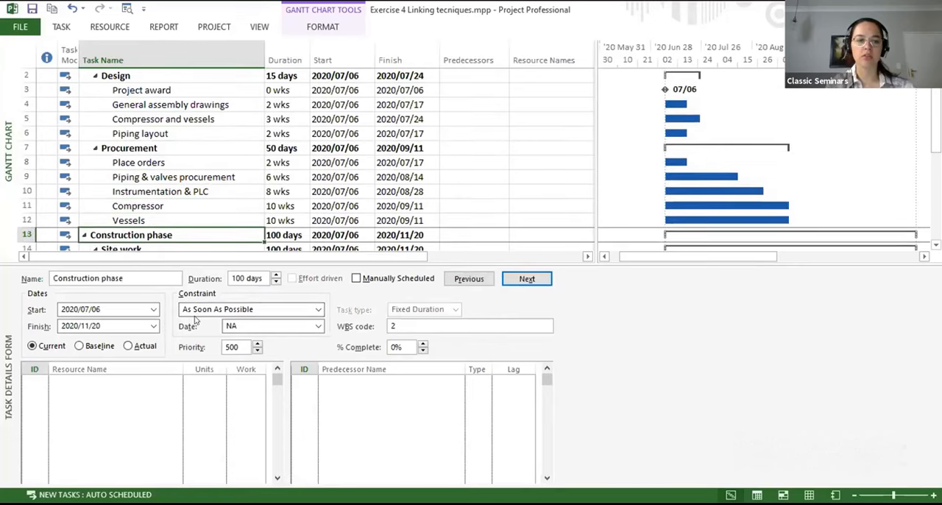
key("Down")
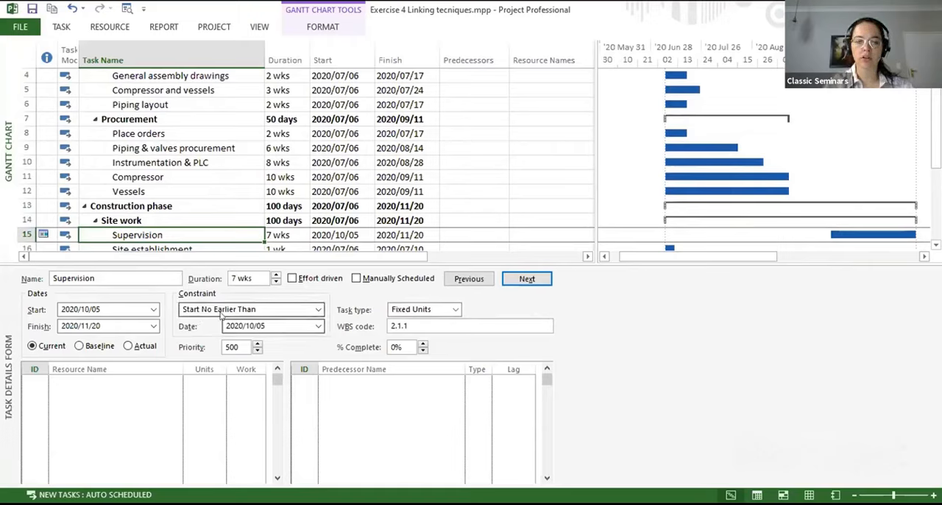
key("Down")
key("Down")
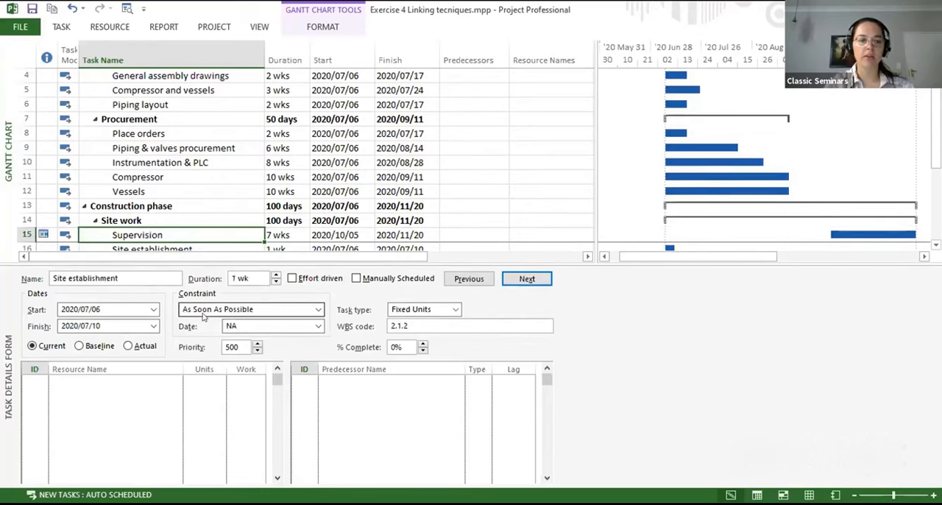
key("Down")
key("Down")
key("Down")
key("Down")
key("Down")
key("Down")
key("Down")
key("Down")
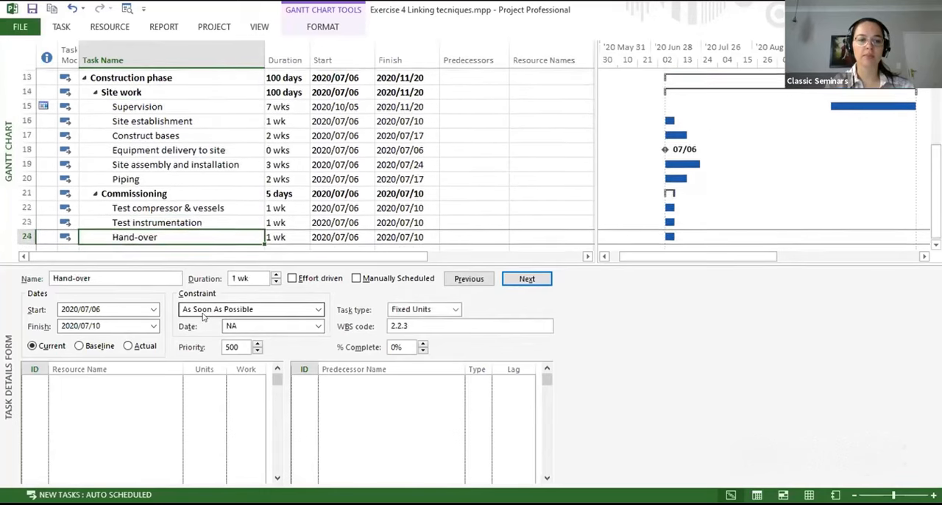
- Select the Site establishment task and set its constraint type to Start No Earlier Than
key("Up")
key("Up")
key("Up")
key("Up")
key("Up")
key("Up")
key("Up")
key("Up")
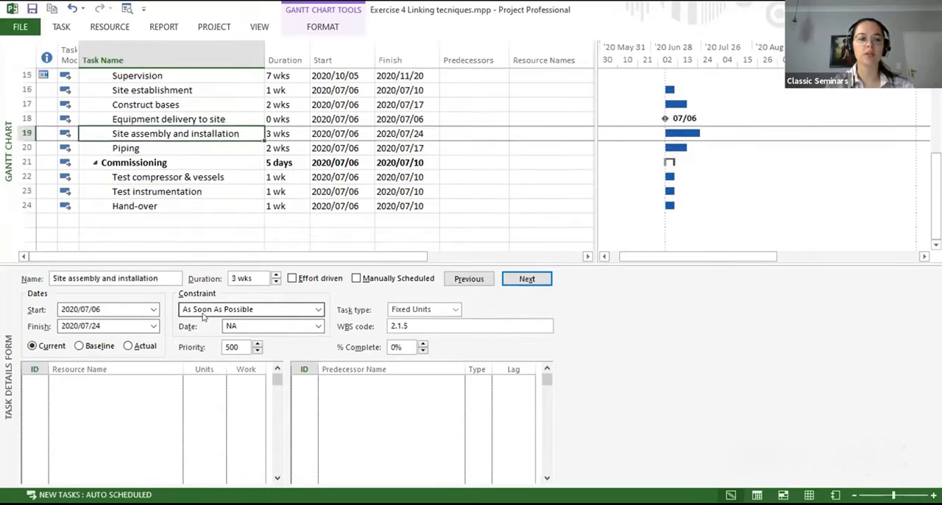
key("Up")
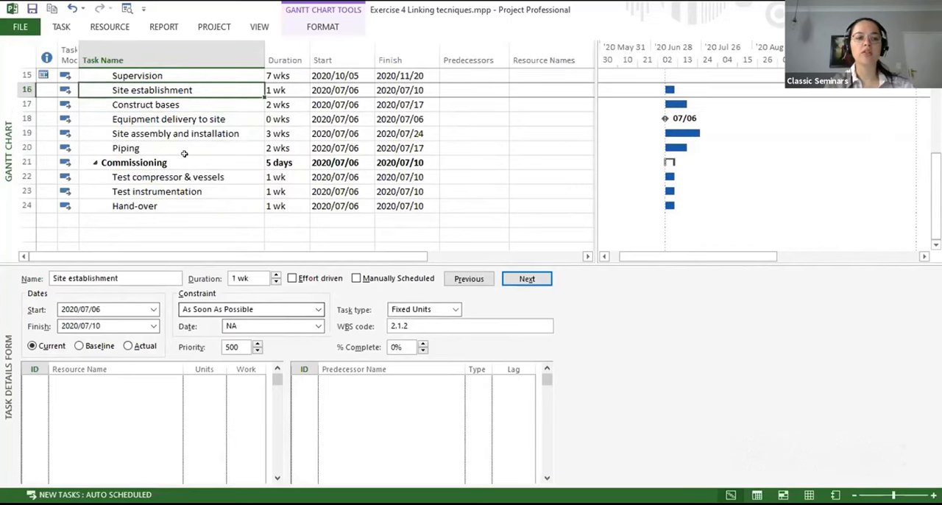
scroll(184, 153, "up", 3)
scroll(184, 153, "down", 1)
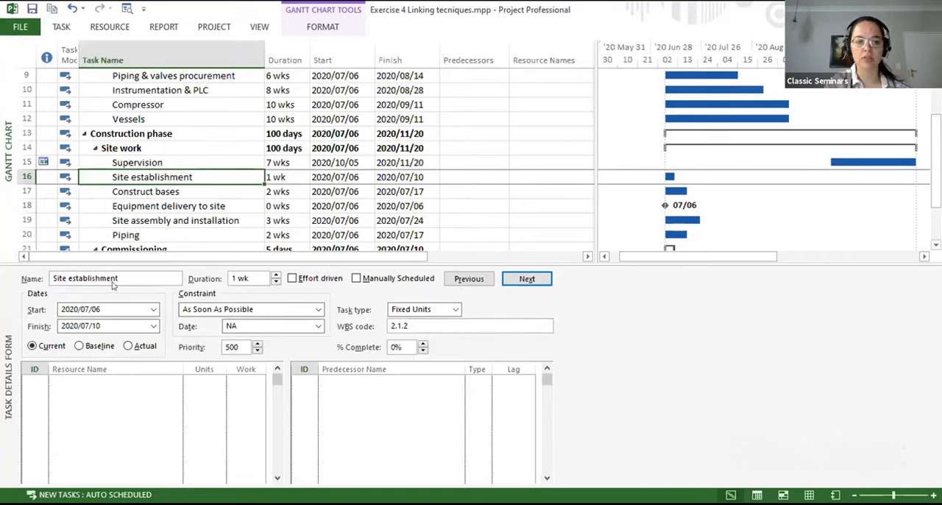
left_click(249, 309)
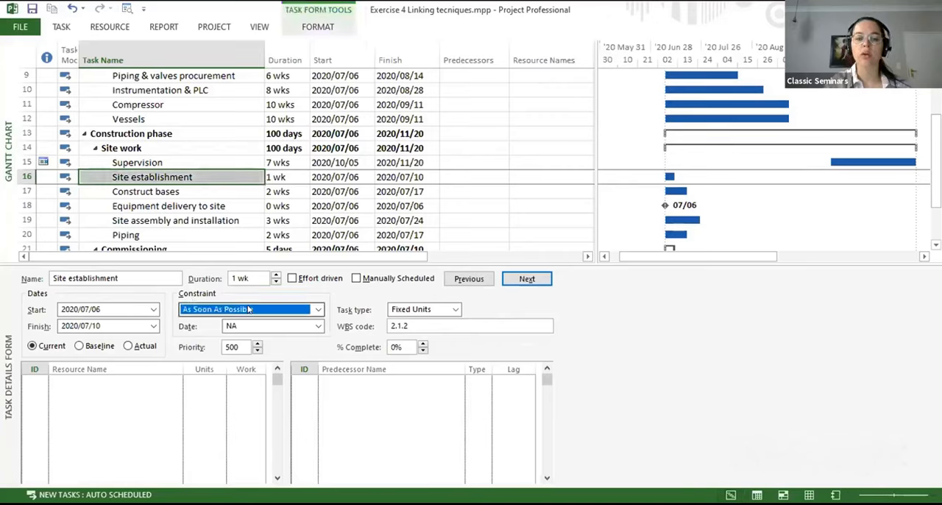
left_click(317, 310)
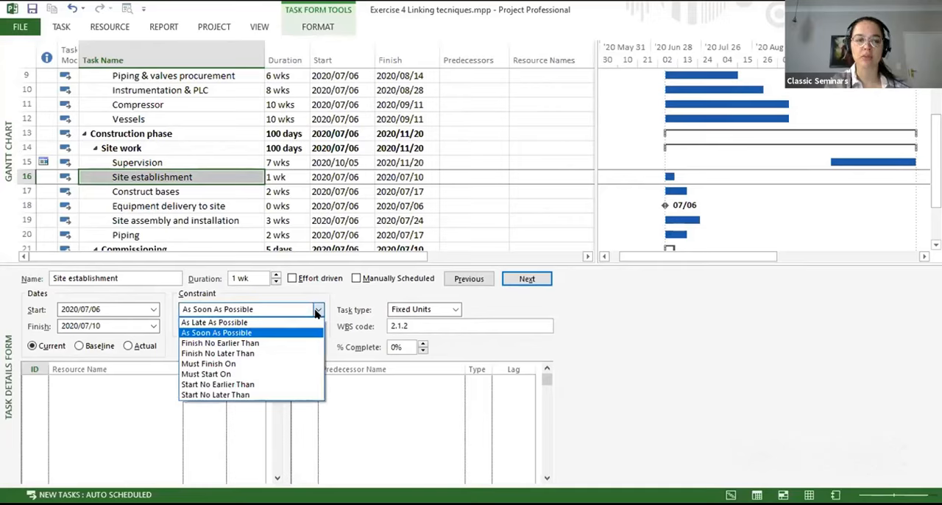
left_click(302, 384)
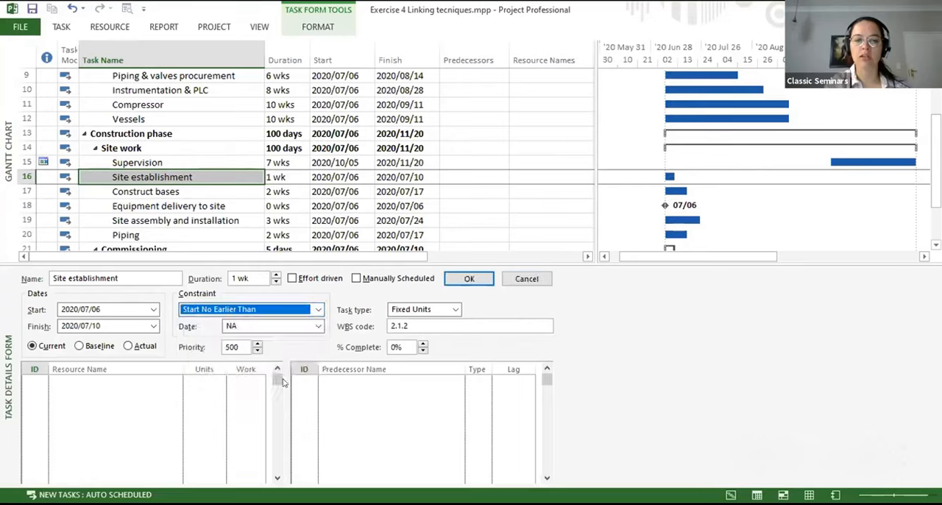
- Set the Site establishment task's constraint date to 2020/10/05, apply the change and view the task's bar in the Gantt chart
left_click(319, 326)
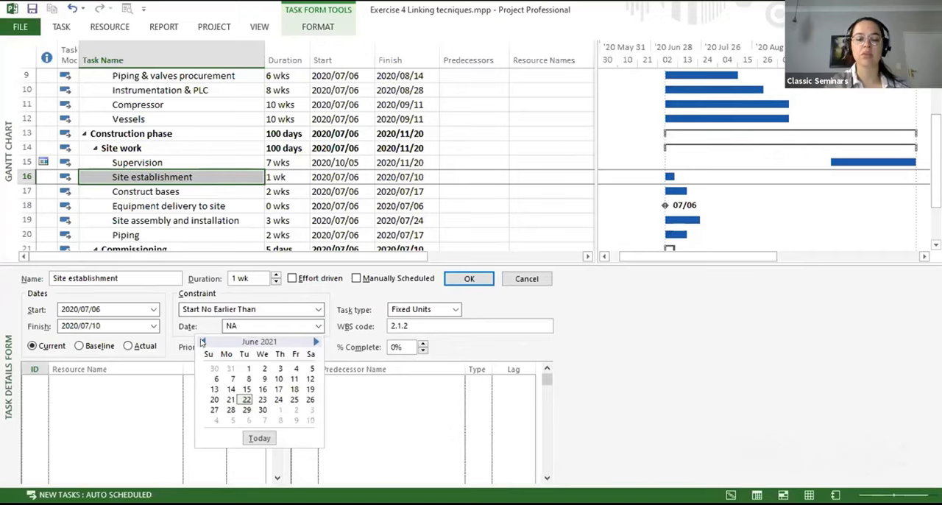
left_click(203, 342)
left_click(202, 342)
left_click(202, 342)
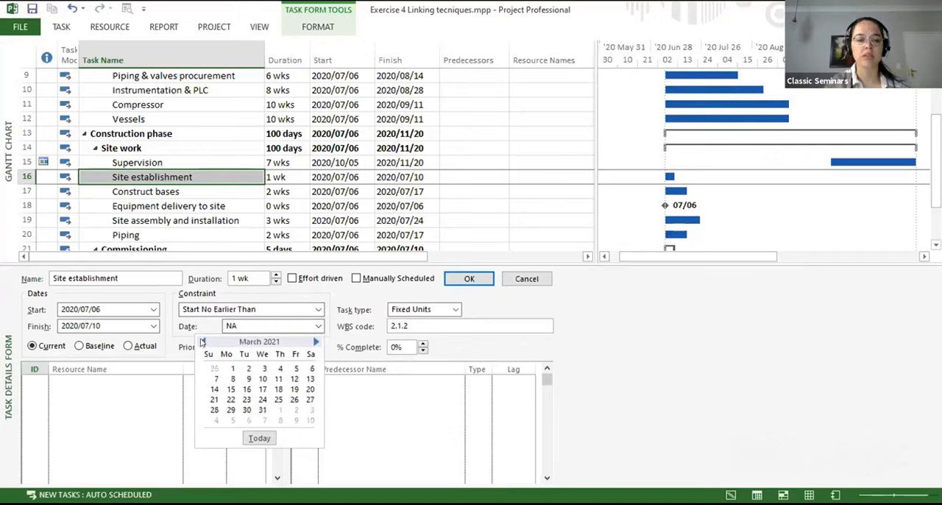
left_click(202, 343)
left_click(202, 342)
left_click(202, 342)
left_click(202, 342)
left_click(202, 342)
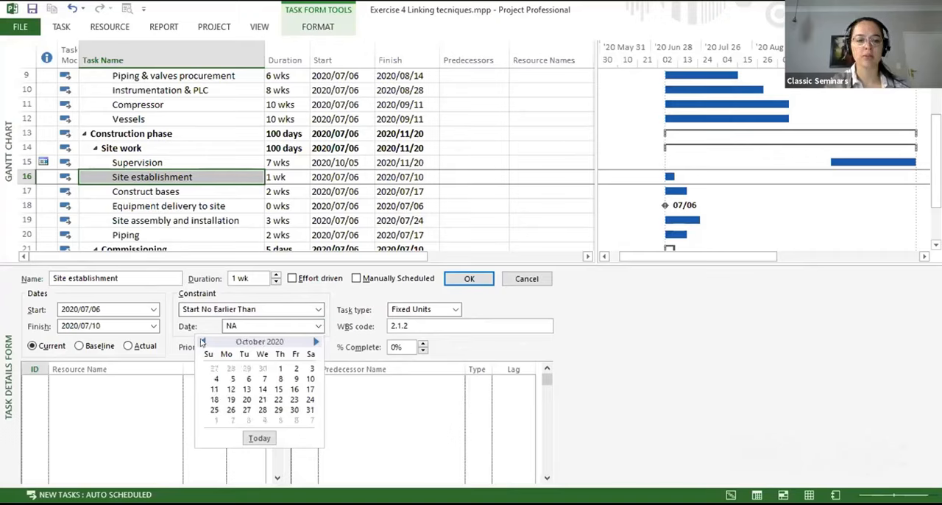
left_click(232, 379)
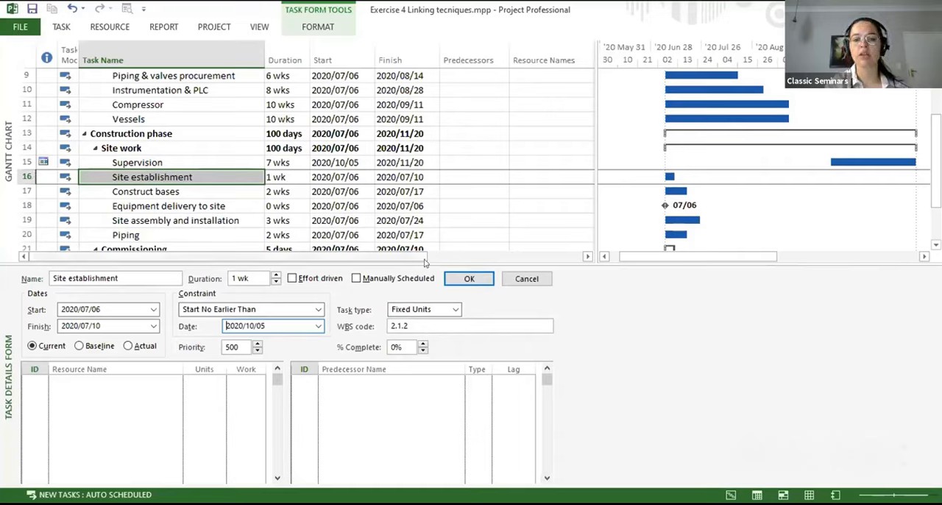
left_click(459, 282)
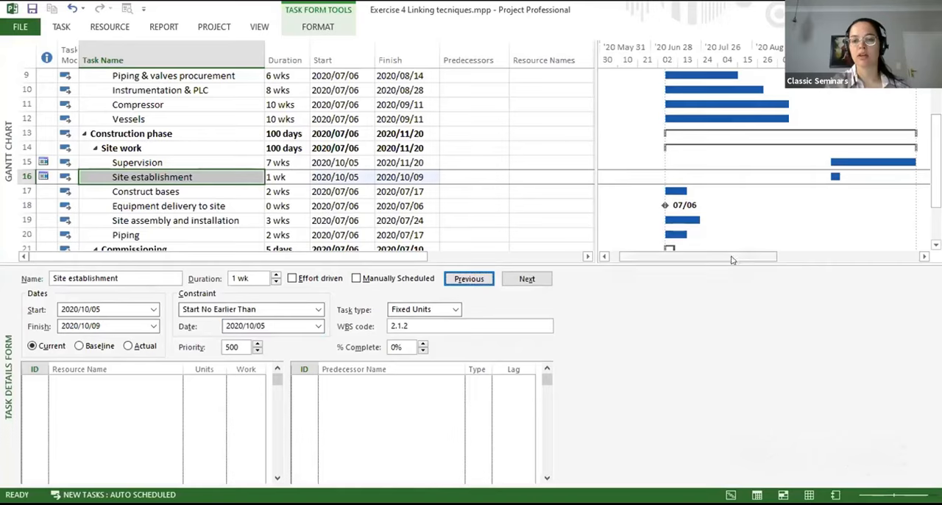
left_click_drag(733, 259, 765, 255)
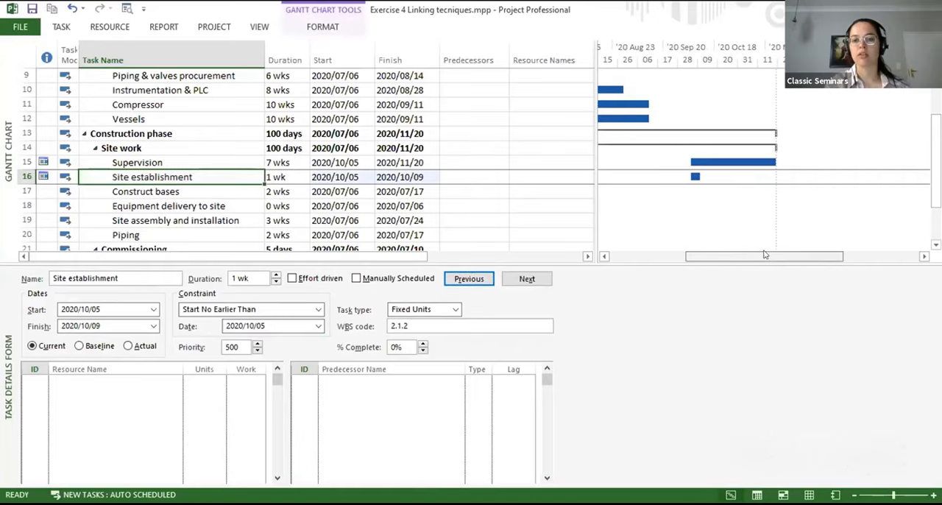